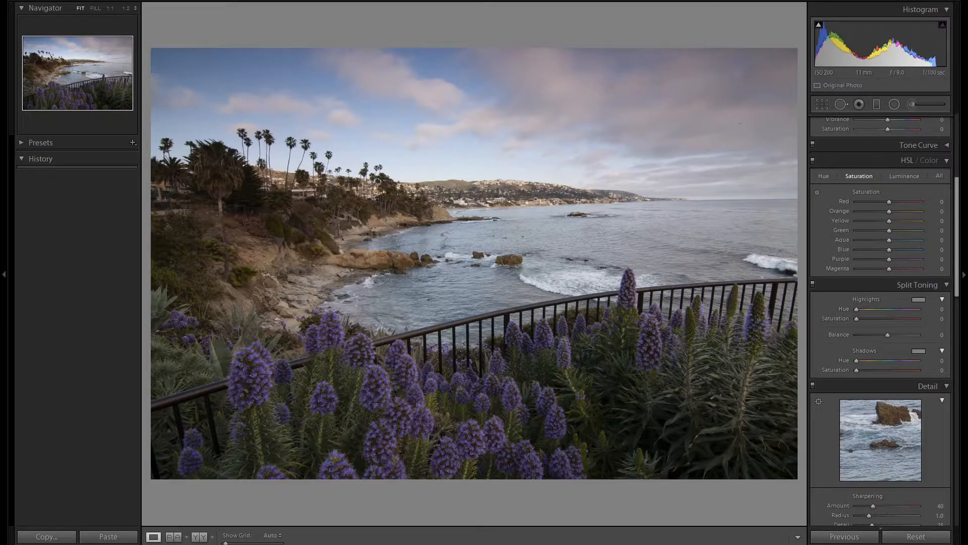
Turn on Constrain Crop in the photo's transform settings.
{"action": "scroll", "coordinate": [918, 383], "scroll_direction": "down", "scroll_amount": 10}
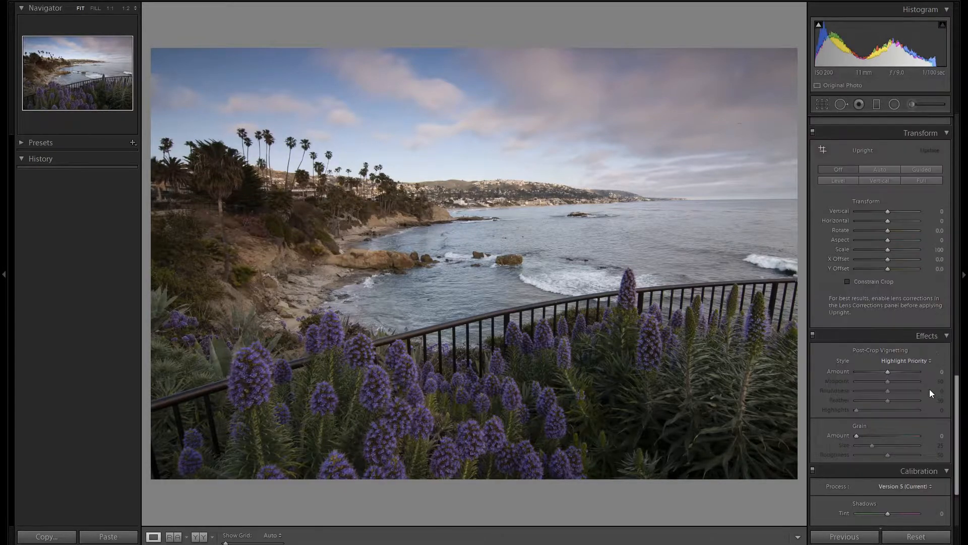
{"action": "left_click", "coordinate": [920, 382]}
{"action": "left_click", "coordinate": [921, 382]}
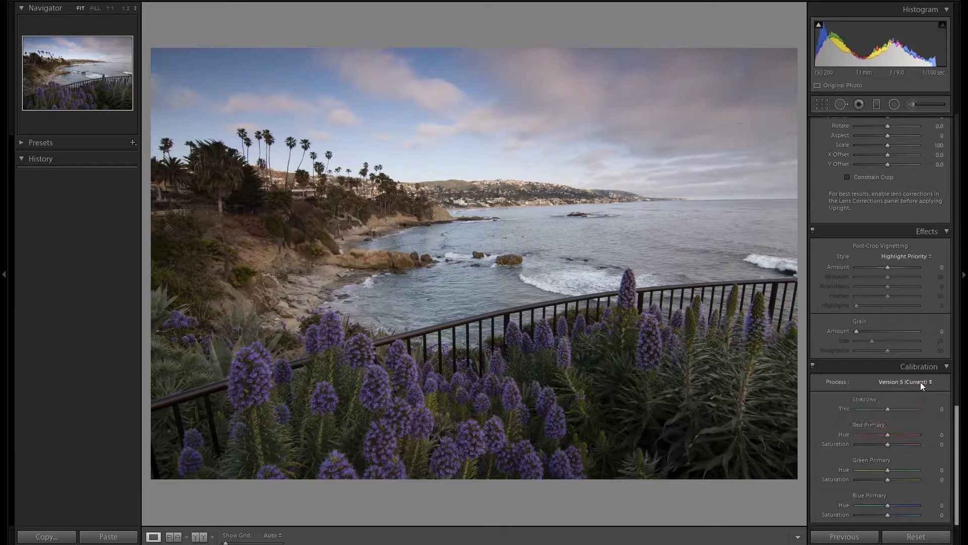
{"action": "scroll", "coordinate": [937, 347], "scroll_direction": "up", "scroll_amount": 2}
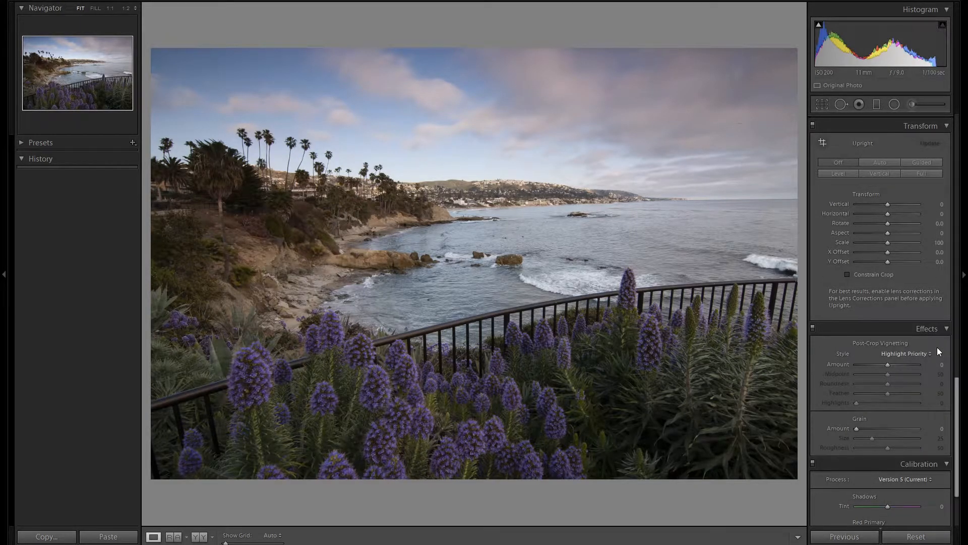
{"action": "scroll", "coordinate": [937, 347], "scroll_direction": "up", "scroll_amount": 2}
{"action": "left_click", "coordinate": [889, 372]}
{"action": "left_click", "coordinate": [889, 372]}
{"action": "left_click", "coordinate": [889, 372]}
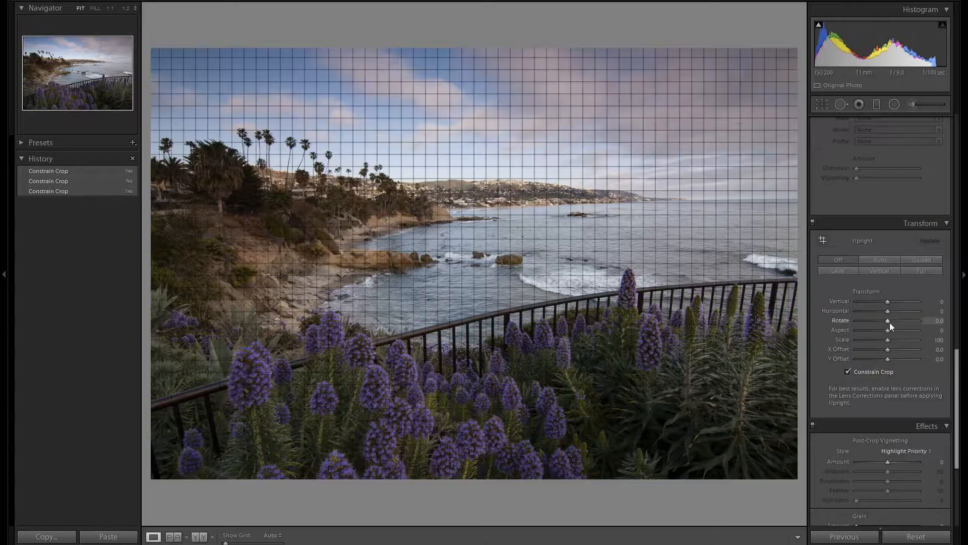
Set the transform rotation to +0.7 to level the horizon.
{"action": "key", "text": "Up"}
{"action": "key", "text": "Up"}
{"action": "key", "text": "Up"}
{"action": "key", "text": "Up"}
{"action": "key", "text": "Up"}
{"action": "key", "text": "Up"}
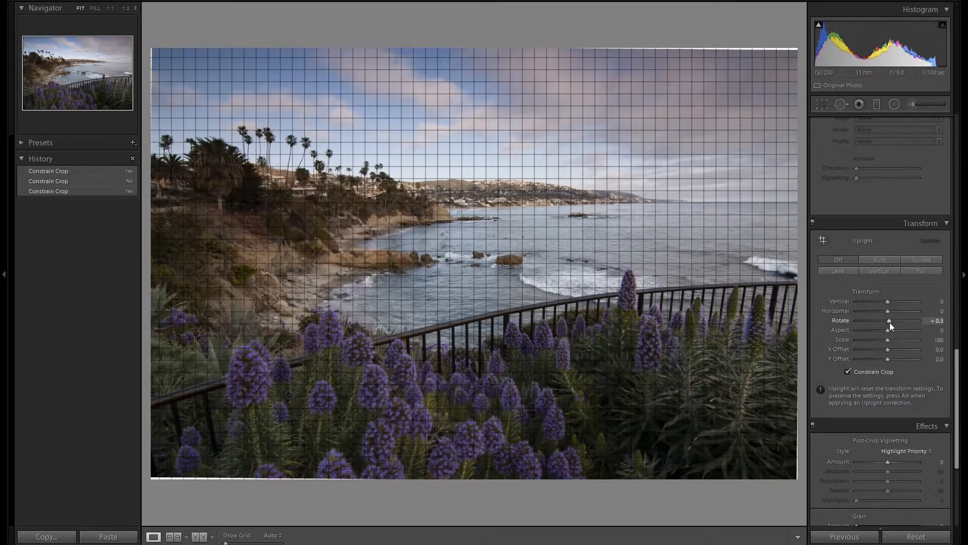
{"action": "key", "text": "Up"}
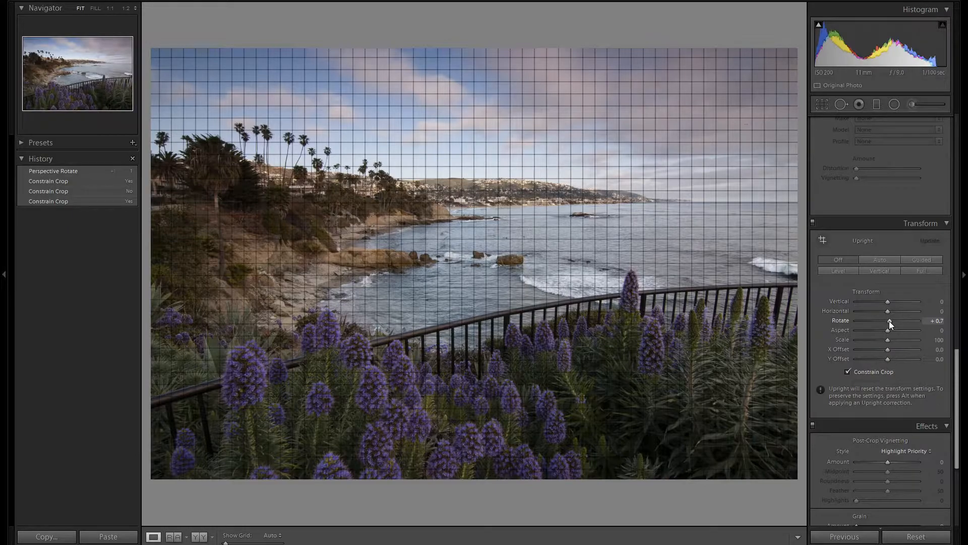
Enable chromatic aberration removal and lens profile corrections for the photo.
{"action": "scroll", "coordinate": [947, 313], "scroll_direction": "up", "scroll_amount": 3}
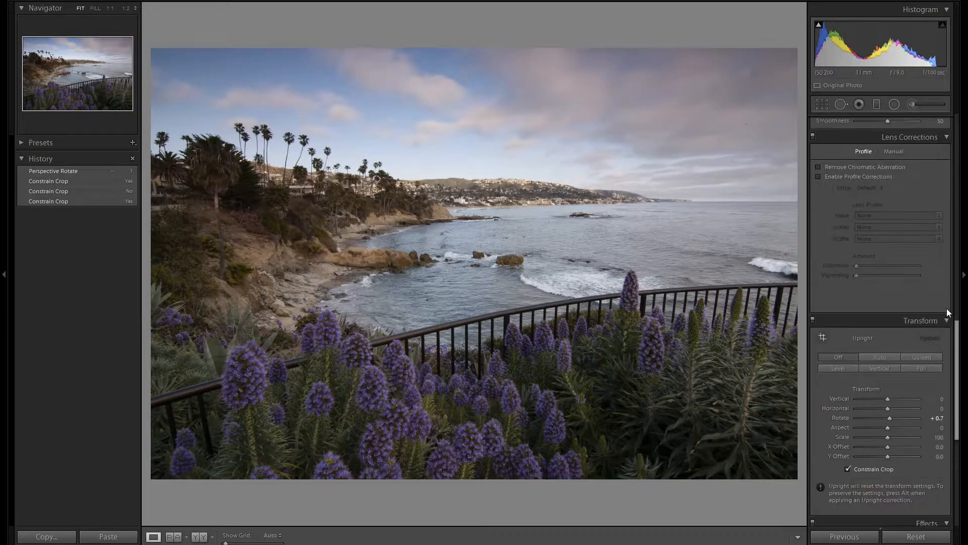
{"action": "left_click", "coordinate": [863, 166]}
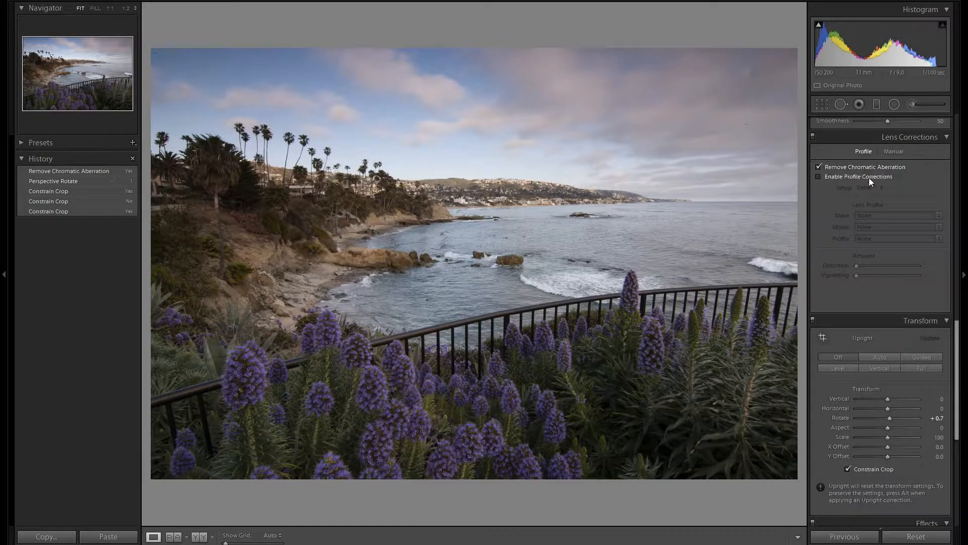
{"action": "left_click", "coordinate": [869, 177]}
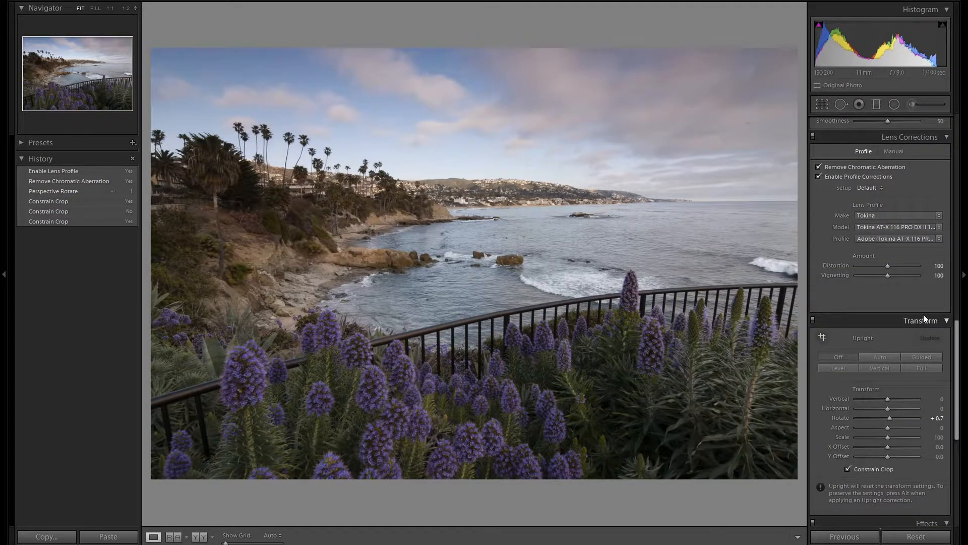
Set the sharpening amount to 100.
{"action": "scroll", "coordinate": [934, 300], "scroll_direction": "up", "scroll_amount": 5}
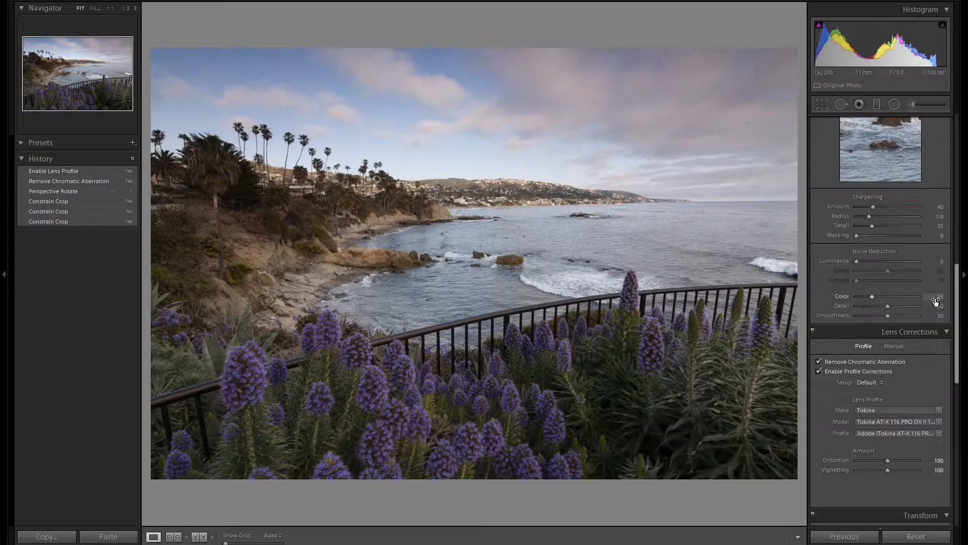
{"action": "scroll", "coordinate": [935, 301], "scroll_direction": "up", "scroll_amount": 3}
{"action": "left_click", "coordinate": [936, 304]}
{"action": "type", "text": "100"}
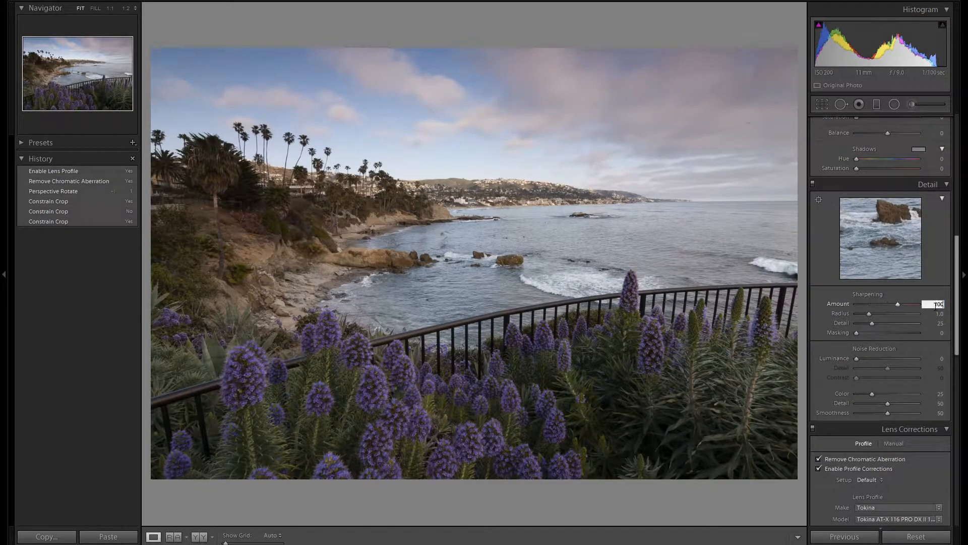
{"action": "key", "text": "Return"}
Set the sharpening masking to 50 while previewing the edge mask.
{"action": "key", "text": "alt"}
{"action": "left_click_drag", "start_coordinate": [859, 332], "coordinate": [858, 333]}
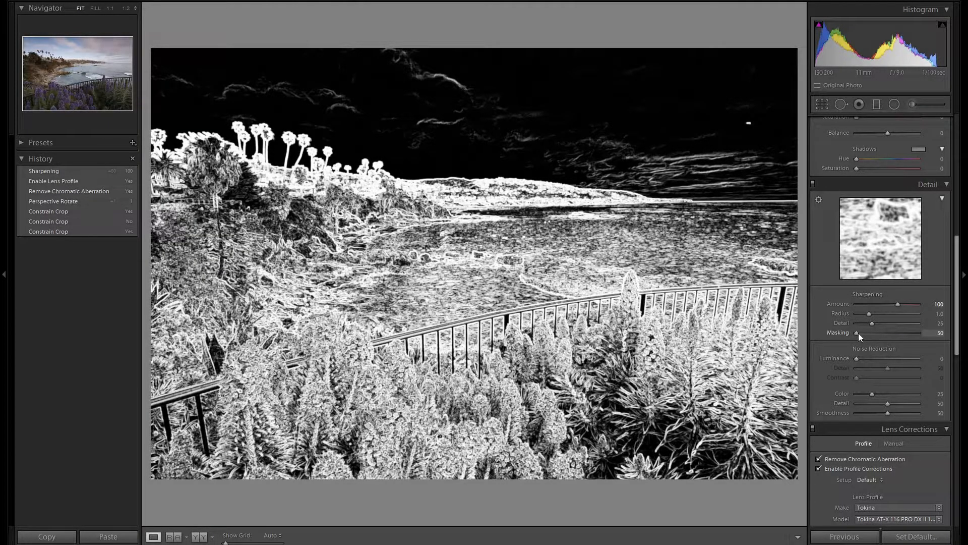
{"action": "left_click_drag", "start_coordinate": [858, 332], "coordinate": [858, 333]}
Set the basic tone Highlights to −100 and Shadows to +100.
{"action": "scroll", "coordinate": [898, 291], "scroll_direction": "up", "scroll_amount": 4}
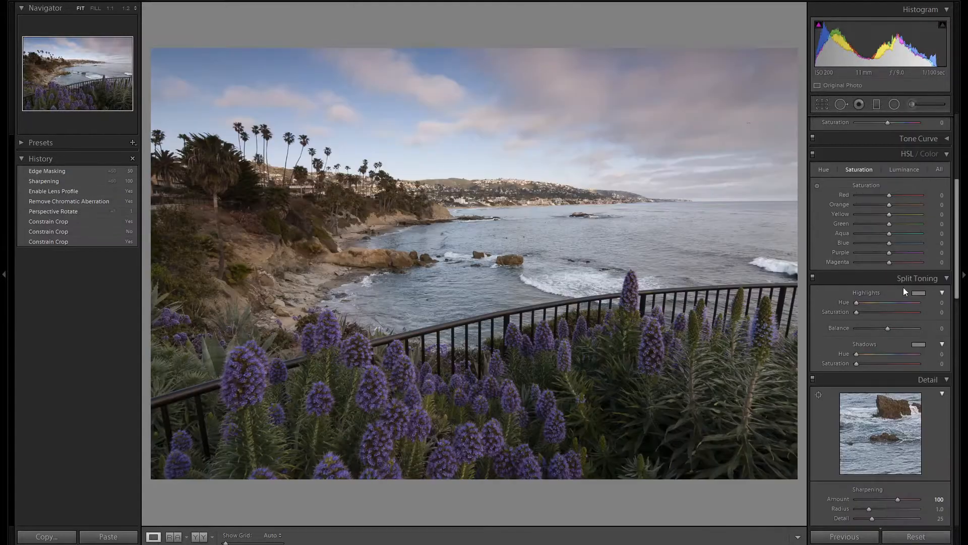
{"action": "scroll", "coordinate": [955, 311], "scroll_direction": "up", "scroll_amount": 5}
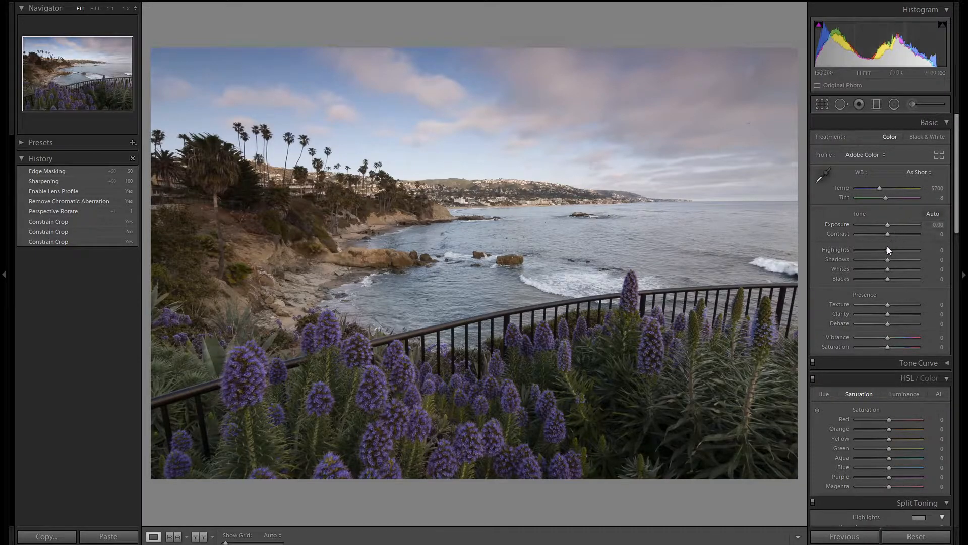
{"action": "scroll", "coordinate": [886, 250], "scroll_direction": "down", "scroll_amount": 20}
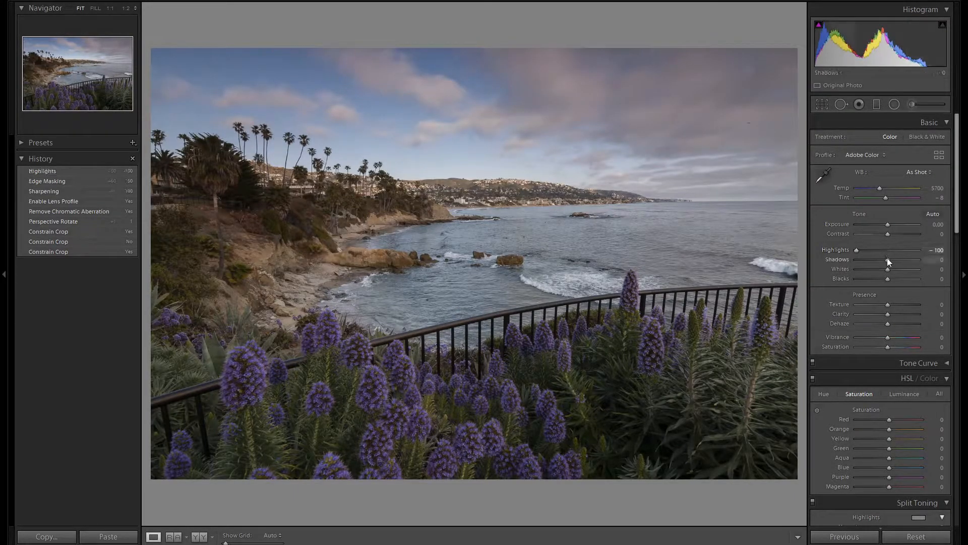
{"action": "scroll", "coordinate": [888, 261], "scroll_direction": "up", "scroll_amount": 18}
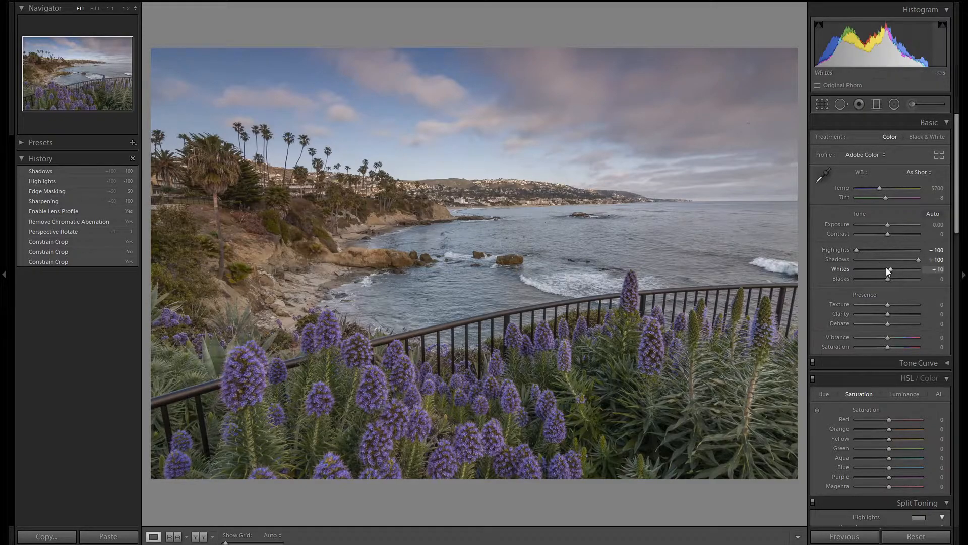
Raise the Whites to +60 and lower the Blacks to −15.
{"action": "scroll", "coordinate": [885, 268], "scroll_direction": "up", "scroll_amount": 10}
{"action": "scroll", "coordinate": [885, 267], "scroll_direction": "up", "scroll_amount": 2}
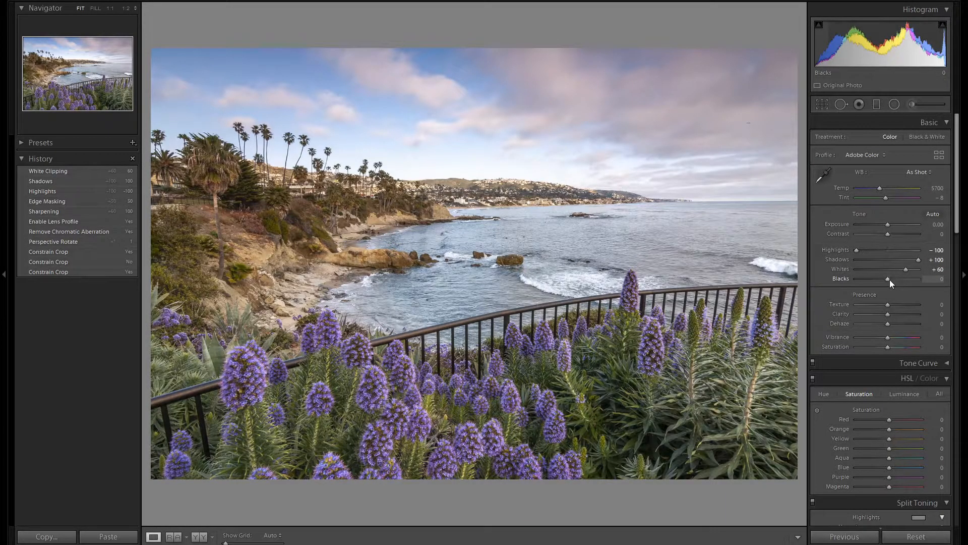
{"action": "key", "text": "Down"}
{"action": "key", "text": "Down"}
{"action": "key", "text": "Down"}
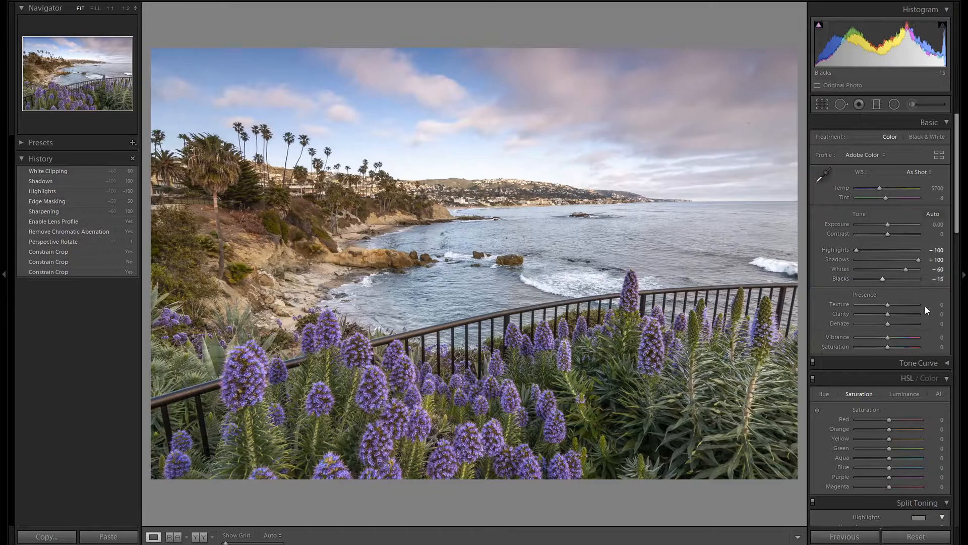
Lower the luminance of the blue colors to −5.
{"action": "scroll", "coordinate": [928, 313], "scroll_direction": "down", "scroll_amount": 2}
{"action": "left_click", "coordinate": [907, 296]}
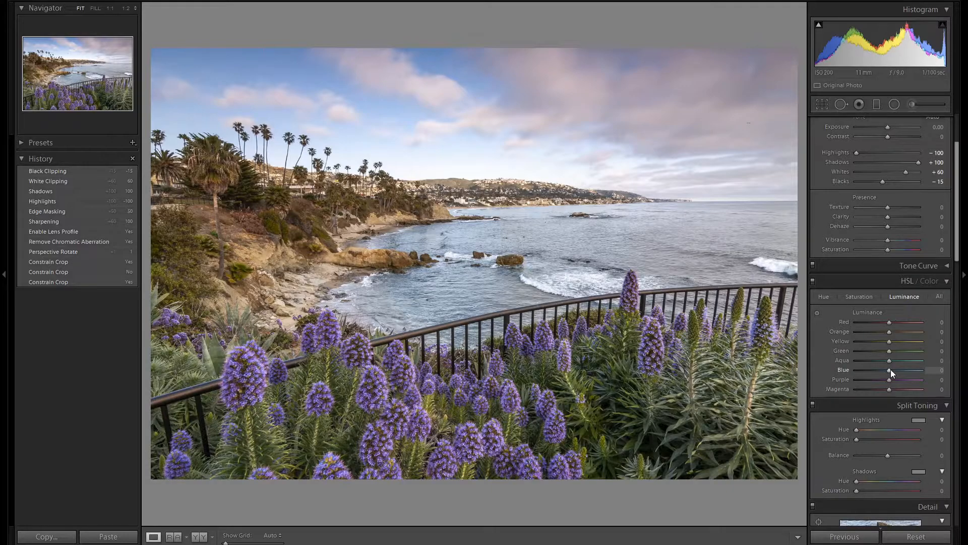
{"action": "key", "text": "Down"}
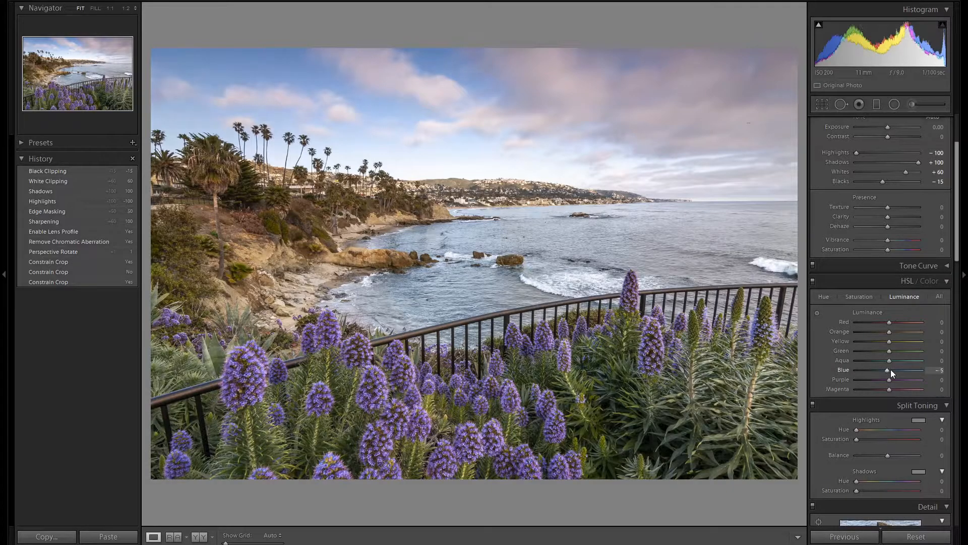
Raise the saturation of the blue colors to +25.
{"action": "left_click", "coordinate": [866, 295]}
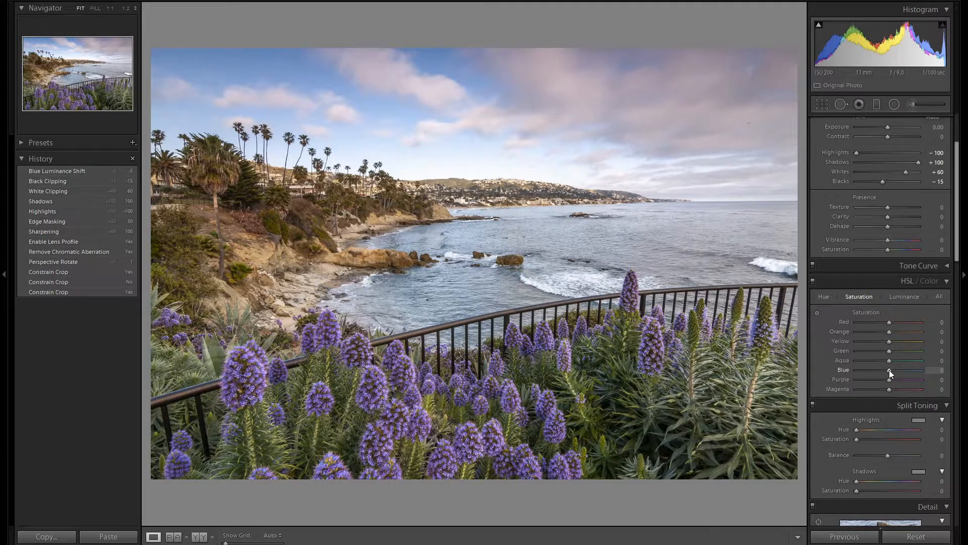
{"action": "key", "text": "Up"}
{"action": "key", "text": "Up"}
{"action": "key", "text": "Up"}
{"action": "key", "text": "Up"}
{"action": "key", "text": "Up"}
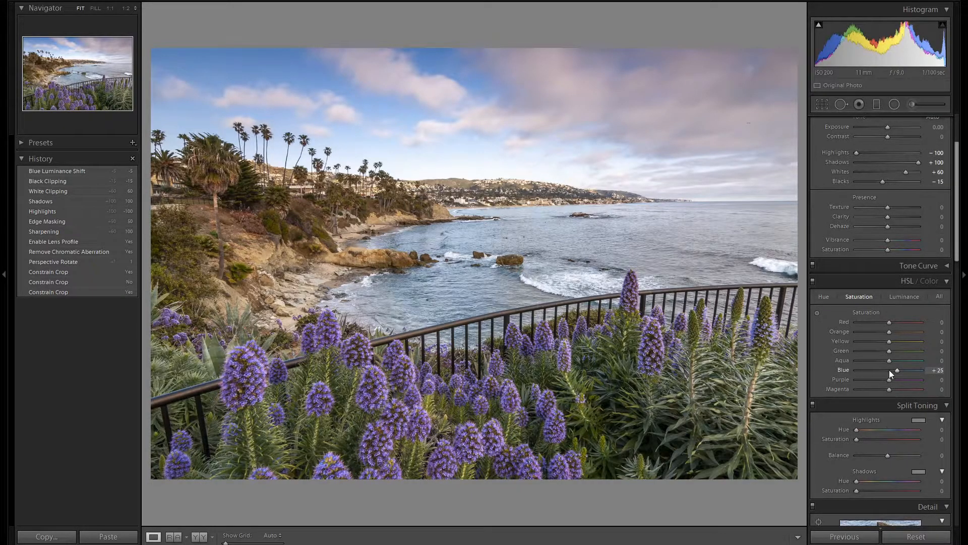
Test the hue of the blue colors at −30 and +40, and settle on +10.
{"action": "left_click", "coordinate": [824, 297]}
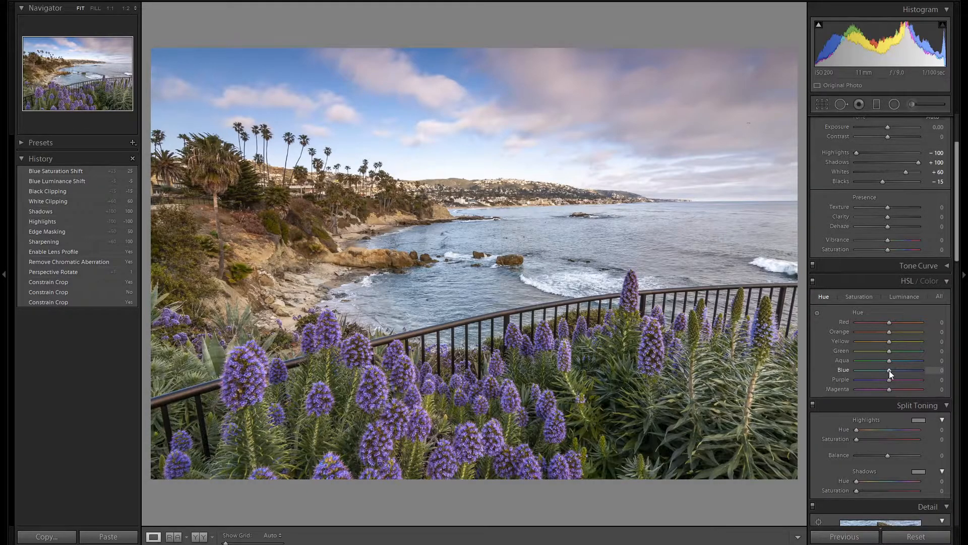
{"action": "key", "text": "Down"}
{"action": "key", "text": "Down"}
{"action": "key", "text": "Down"}
{"action": "key", "text": "Down"}
{"action": "key", "text": "Down"}
{"action": "key", "text": "Down"}
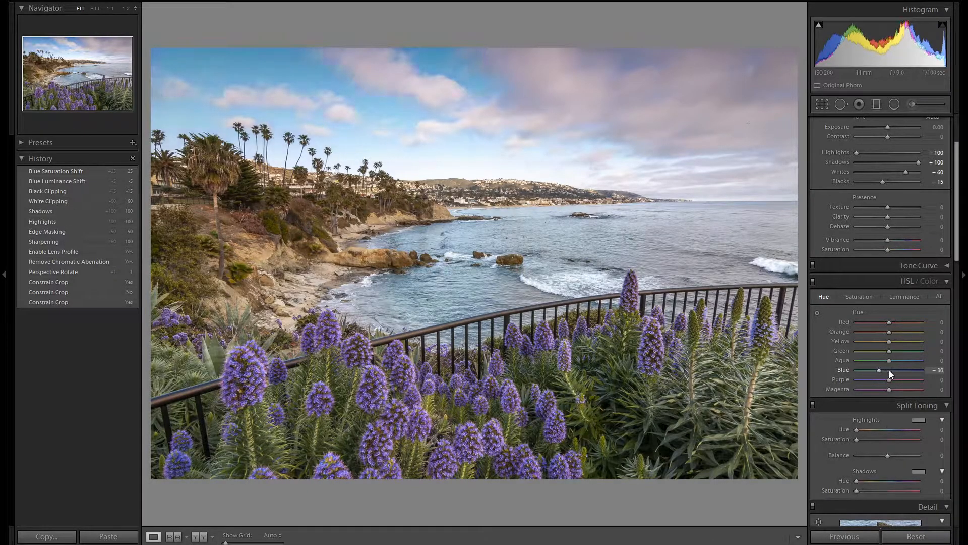
{"action": "key", "text": "Up"}
{"action": "key", "text": "Up"}
{"action": "key", "text": "Up"}
{"action": "key", "text": "Up"}
{"action": "key", "text": "Up"}
{"action": "key", "text": "Up"}
{"action": "key", "text": "Up"}
{"action": "key", "text": "Up"}
{"action": "key", "text": "Up"}
{"action": "key", "text": "Up"}
{"action": "key", "text": "Up"}
{"action": "key", "text": "Up"}
{"action": "key", "text": "Up"}
{"action": "key", "text": "Up"}
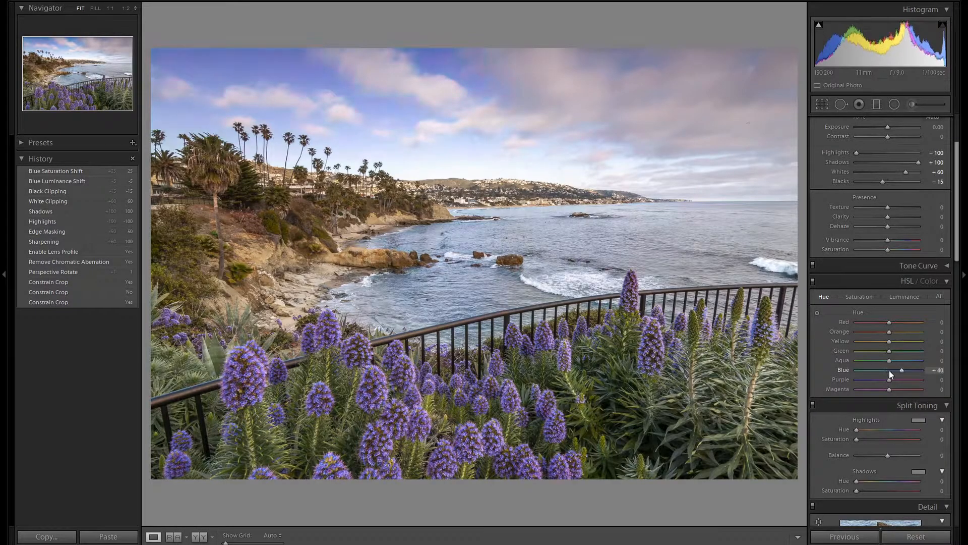
{"action": "key", "text": "Down"}
{"action": "key", "text": "Down"}
{"action": "key", "text": "Down"}
{"action": "key", "text": "Down"}
{"action": "key", "text": "Down"}
{"action": "key", "text": "Down"}
{"action": "key", "text": "Down"}
{"action": "key", "text": "Down"}
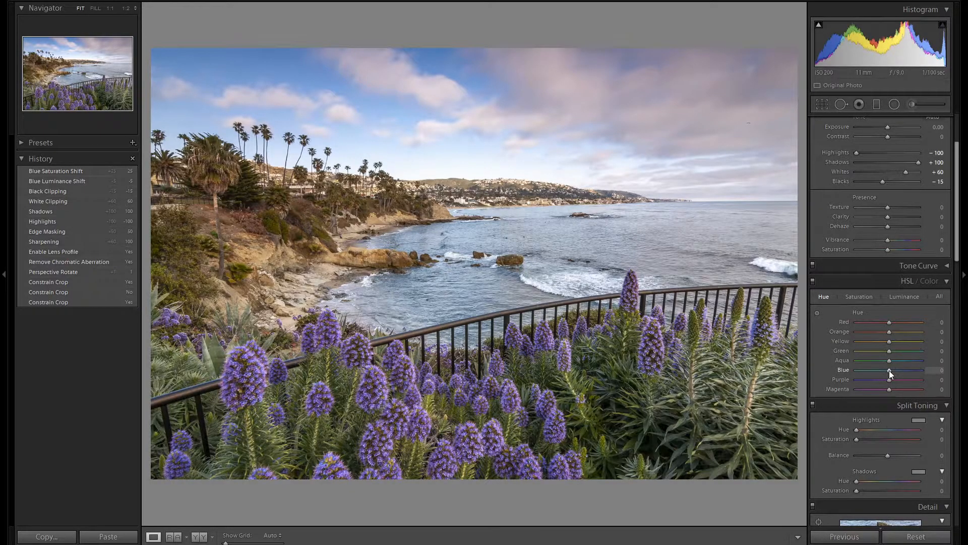
{"action": "key", "text": "Up"}
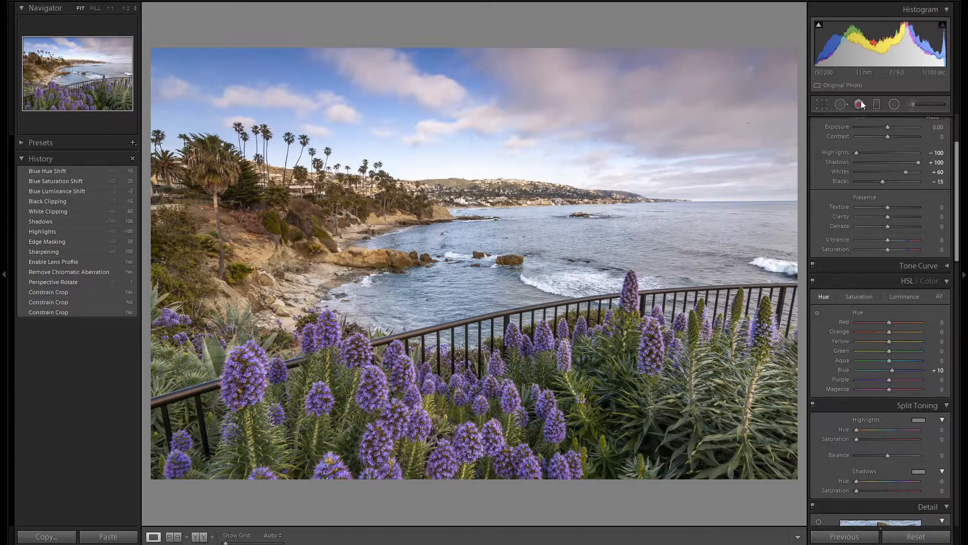
Paint an auto-masked adjustment brush mask of size 23 over the dark purplish clouds in the right part of the sky, checking it with the mask overlay.
{"action": "left_click", "coordinate": [914, 103]}
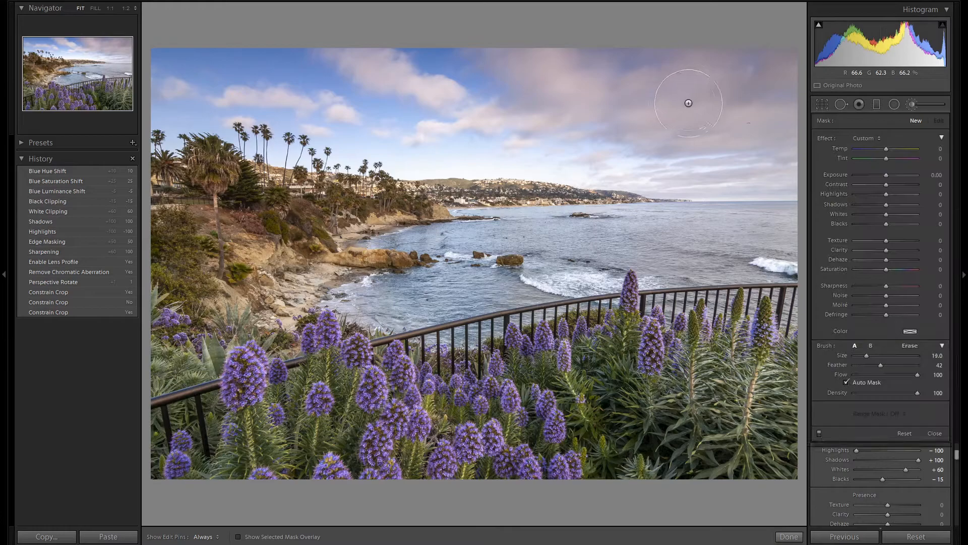
{"action": "scroll", "coordinate": [689, 103], "scroll_direction": "up", "scroll_amount": 2}
{"action": "key", "text": "h"}
{"action": "mouse_move", "coordinate": [621, 80]}
{"action": "left_mouse_down"}
{"action": "mouse_move", "coordinate": [679, 80]}
{"action": "mouse_move", "coordinate": [773, 102]}
{"action": "mouse_move", "coordinate": [774, 131]}
{"action": "mouse_move", "coordinate": [664, 130]}
{"action": "mouse_move", "coordinate": [506, 53]}
{"action": "mouse_move", "coordinate": [556, 73]}
{"action": "mouse_move", "coordinate": [547, 94]}
{"action": "mouse_move", "coordinate": [616, 93]}
{"action": "mouse_move", "coordinate": [633, 126]}
{"action": "mouse_move", "coordinate": [695, 146]}
{"action": "mouse_move", "coordinate": [678, 152]}
{"action": "mouse_move", "coordinate": [769, 144]}
{"action": "left_mouse_up"}
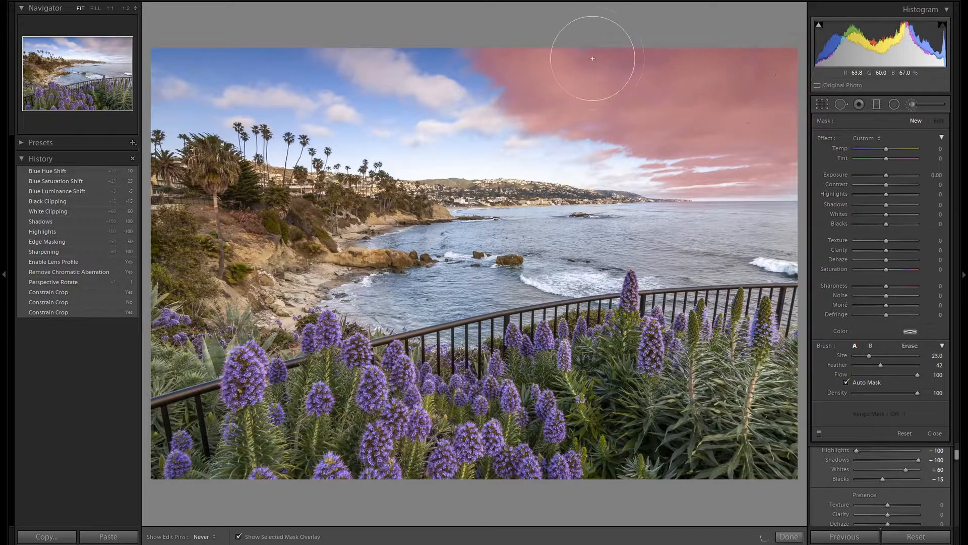
{"action": "left_click", "coordinate": [507, 39]}
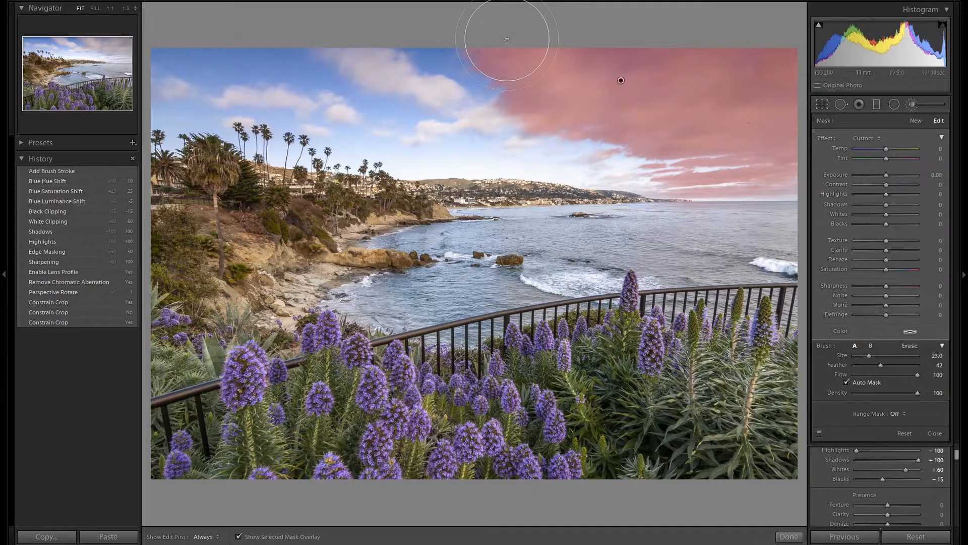
{"action": "key", "text": "o"}
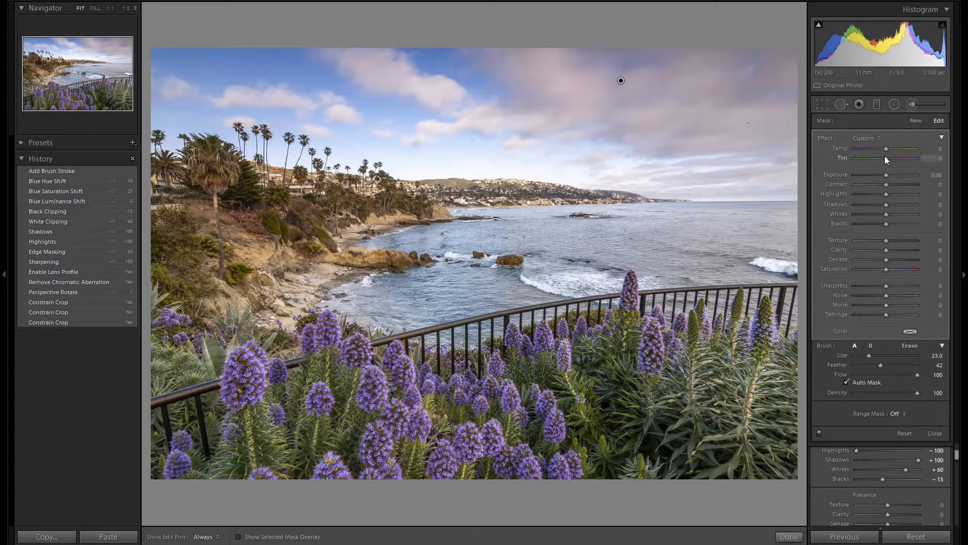
Set the cloud mask's Tint to −8 and its Exposure to 0.10.
{"action": "key", "text": "Down"}
{"action": "key", "text": "Down"}
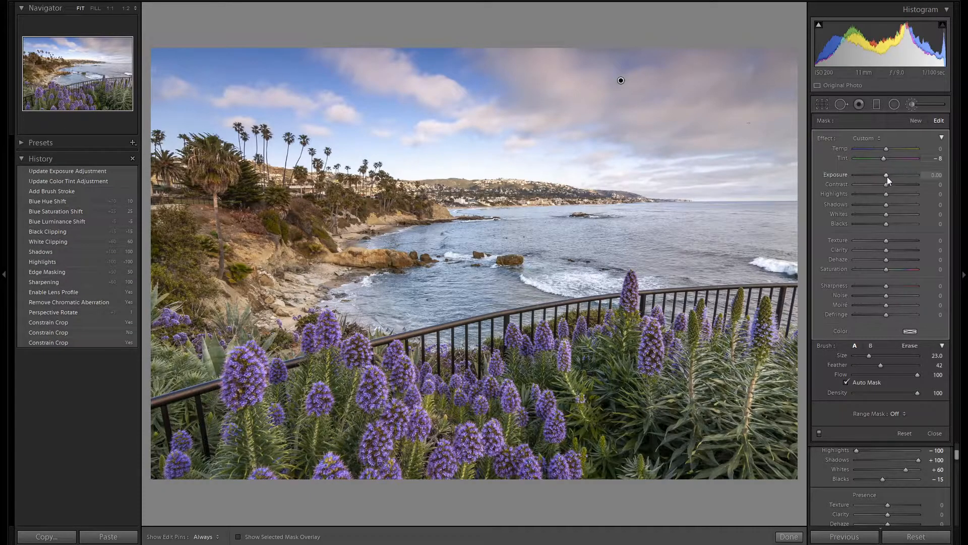
{"action": "left_click", "coordinate": [888, 177]}
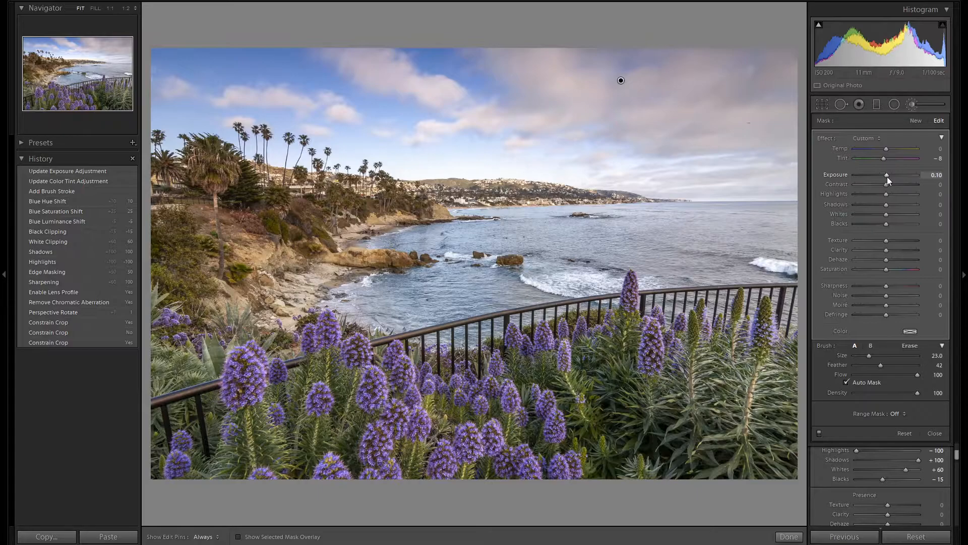
Paint a new auto-masked brush mask of size 23 over the cliffside, its trees and the distant headland, with the mask overlay shown.
{"action": "left_click", "coordinate": [914, 120]}
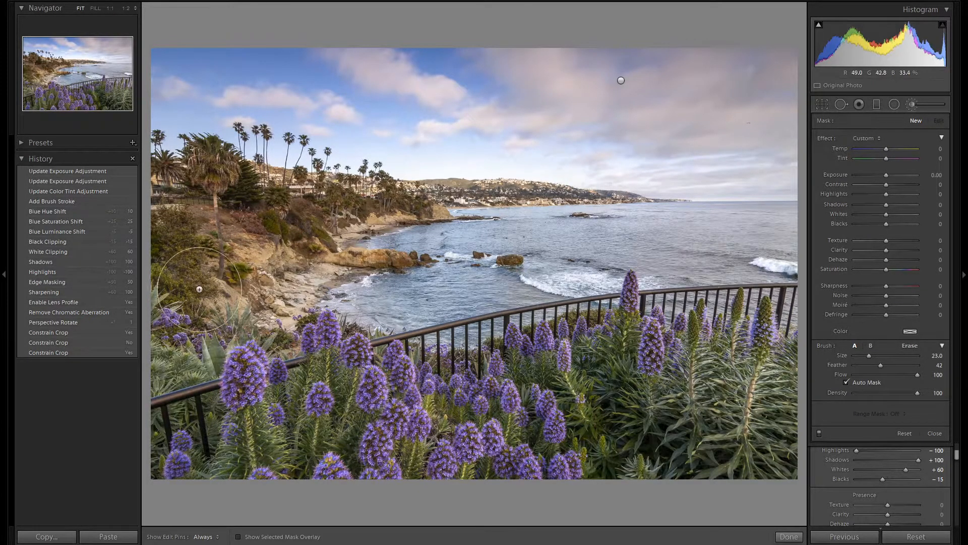
{"action": "key", "text": "h"}
{"action": "left_click_drag", "start_coordinate": [302, 230], "coordinate": [215, 205]}
{"action": "key", "text": "o"}
{"action": "key", "text": "h"}
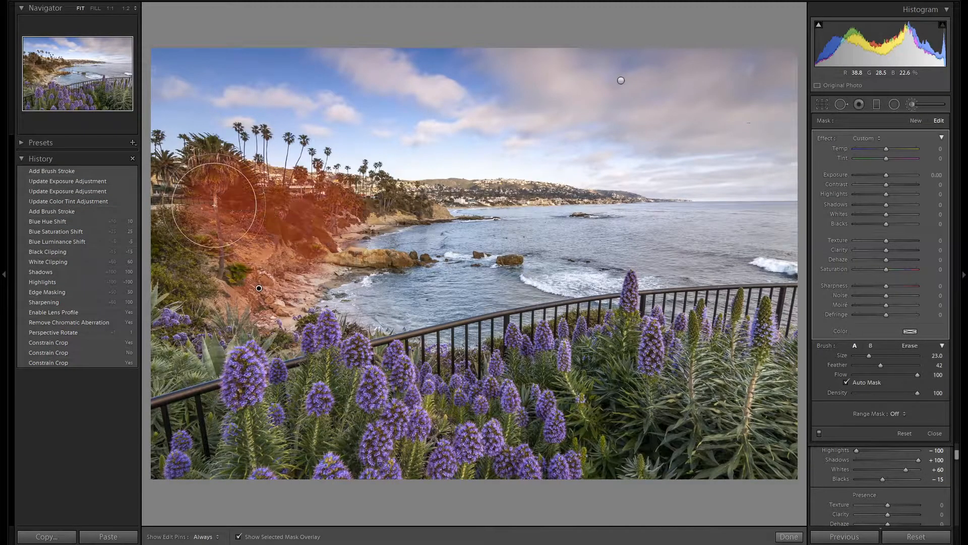
{"action": "mouse_move", "coordinate": [249, 279]}
{"action": "left_mouse_down"}
{"action": "mouse_move", "coordinate": [305, 249]}
{"action": "mouse_move", "coordinate": [318, 230]}
{"action": "mouse_move", "coordinate": [304, 205]}
{"action": "mouse_move", "coordinate": [219, 193]}
{"action": "mouse_move", "coordinate": [173, 205]}
{"action": "mouse_move", "coordinate": [335, 209]}
{"action": "mouse_move", "coordinate": [510, 170]}
{"action": "mouse_move", "coordinate": [538, 197]}
{"action": "mouse_move", "coordinate": [574, 183]}
{"action": "mouse_move", "coordinate": [631, 192]}
{"action": "left_mouse_up"}
Extend the cliffside mask over the shoreline rocks with a size 14 brush, and erase the spill on the offshore rock at size 10.
{"action": "scroll", "coordinate": [308, 217], "scroll_direction": "down", "scroll_amount": 5}
{"action": "scroll", "coordinate": [407, 200], "scroll_direction": "down", "scroll_amount": 4}
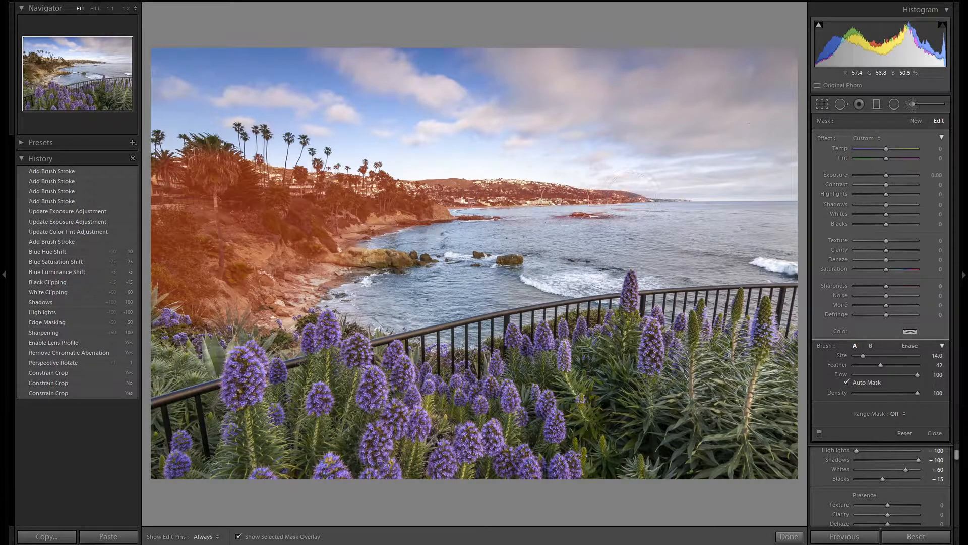
{"action": "mouse_move", "coordinate": [340, 212]}
{"action": "left_mouse_down"}
{"action": "mouse_move", "coordinate": [337, 251]}
{"action": "mouse_move", "coordinate": [403, 264]}
{"action": "left_mouse_up"}
{"action": "scroll", "coordinate": [361, 256], "scroll_direction": "down", "scroll_amount": 4}
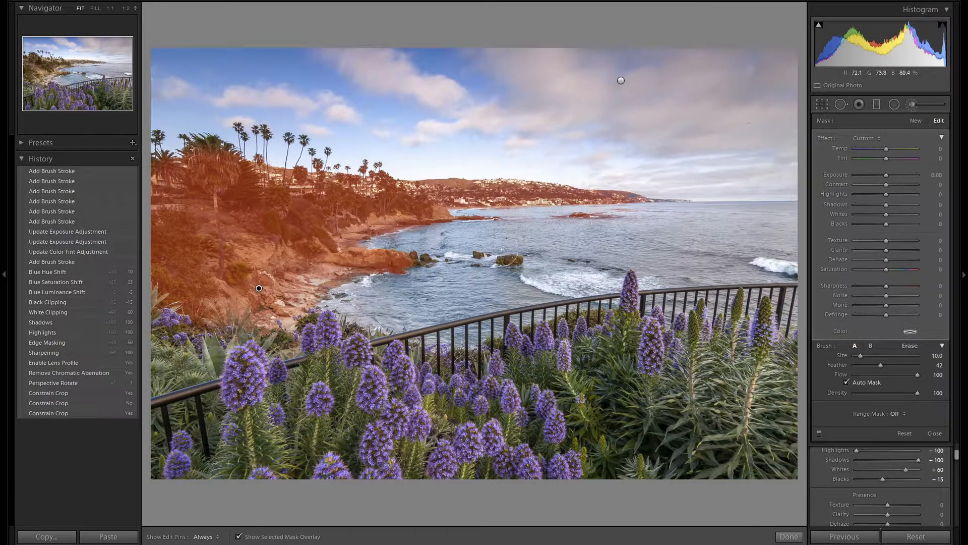
{"action": "key", "text": "alt"}
{"action": "key", "text": "h"}
{"action": "left_click_drag", "start_coordinate": [611, 212], "coordinate": [681, 212]}
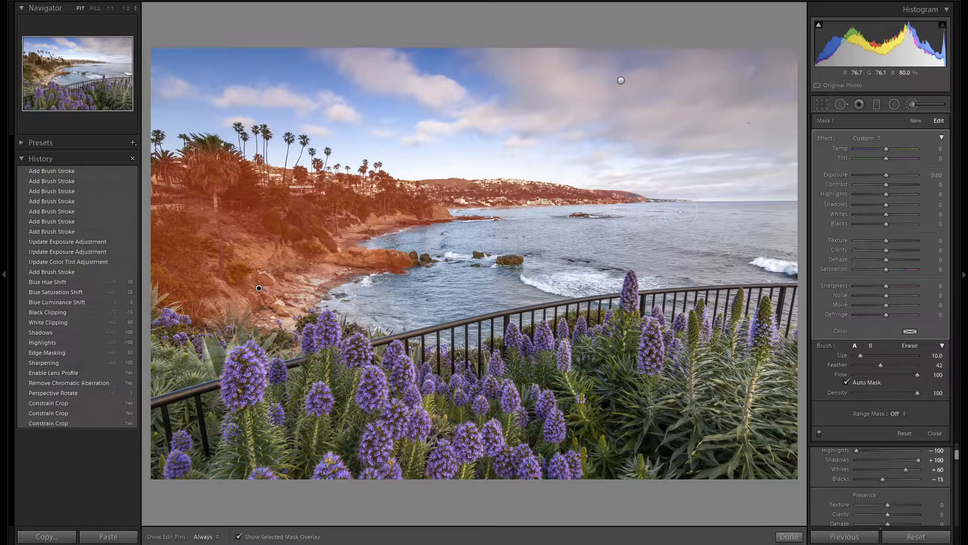
Hide the mask overlay and set the cliffside mask's Texture to 33.
{"action": "key", "text": "o"}
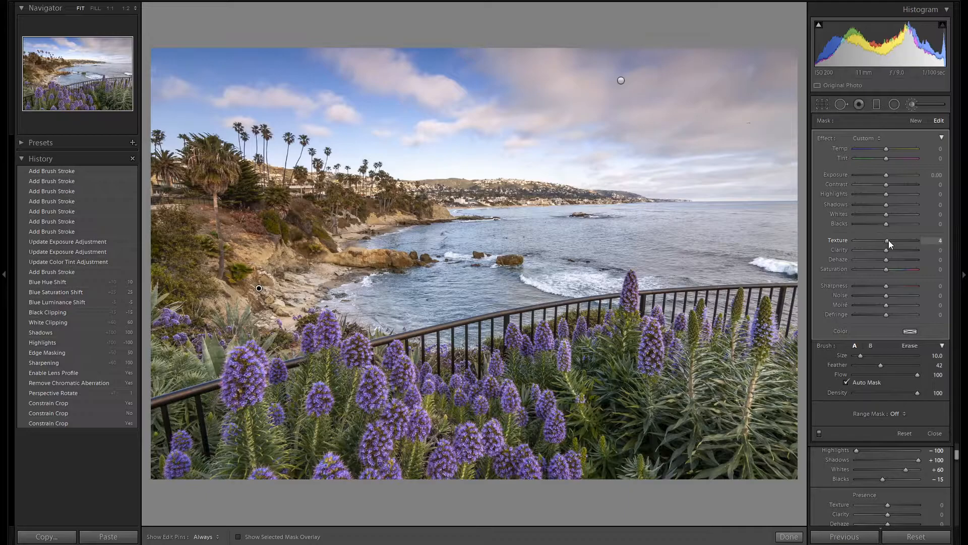
{"action": "left_click_drag", "start_coordinate": [891, 240], "coordinate": [893, 240]}
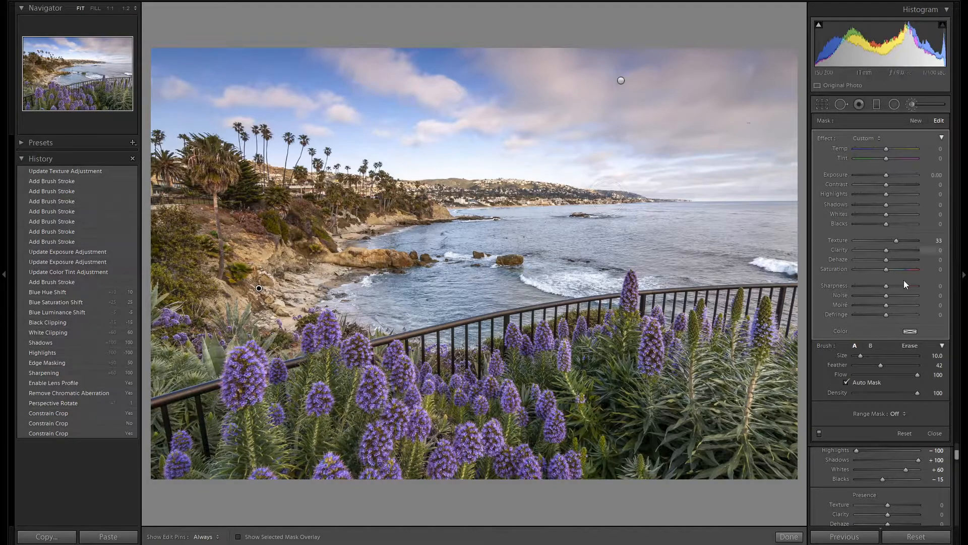
Paint a new auto-masked brush mask of size 28 over the foreground flowers and foliage, checking the coverage with the mask overlay.
{"action": "left_click", "coordinate": [922, 123]}
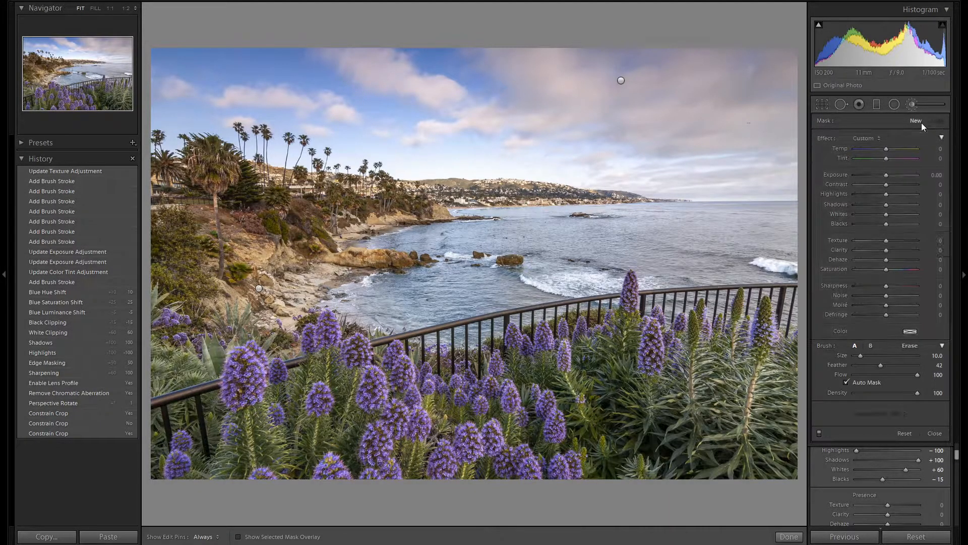
{"action": "scroll", "coordinate": [485, 403], "scroll_direction": "up", "scroll_amount": 5}
{"action": "scroll", "coordinate": [485, 403], "scroll_direction": "up", "scroll_amount": 6}
{"action": "key", "text": "h"}
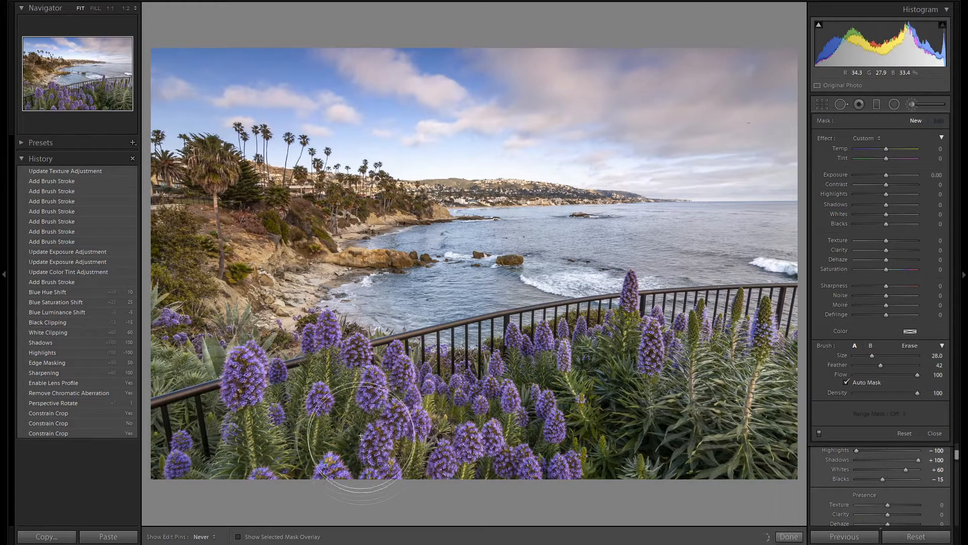
{"action": "mouse_move", "coordinate": [229, 394]}
{"action": "left_mouse_down"}
{"action": "mouse_move", "coordinate": [212, 424]}
{"action": "mouse_move", "coordinate": [169, 453]}
{"action": "mouse_move", "coordinate": [266, 463]}
{"action": "left_mouse_up"}
{"action": "key", "text": "o"}
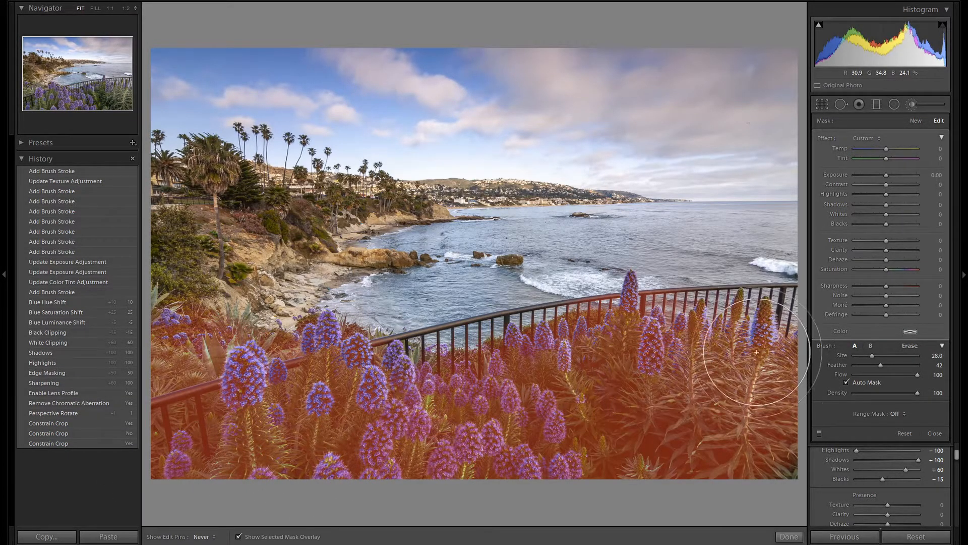
{"action": "mouse_move", "coordinate": [308, 461]}
{"action": "left_mouse_down"}
{"action": "mouse_move", "coordinate": [220, 426]}
{"action": "mouse_move", "coordinate": [192, 395]}
{"action": "left_mouse_up"}
{"action": "key", "text": "o"}
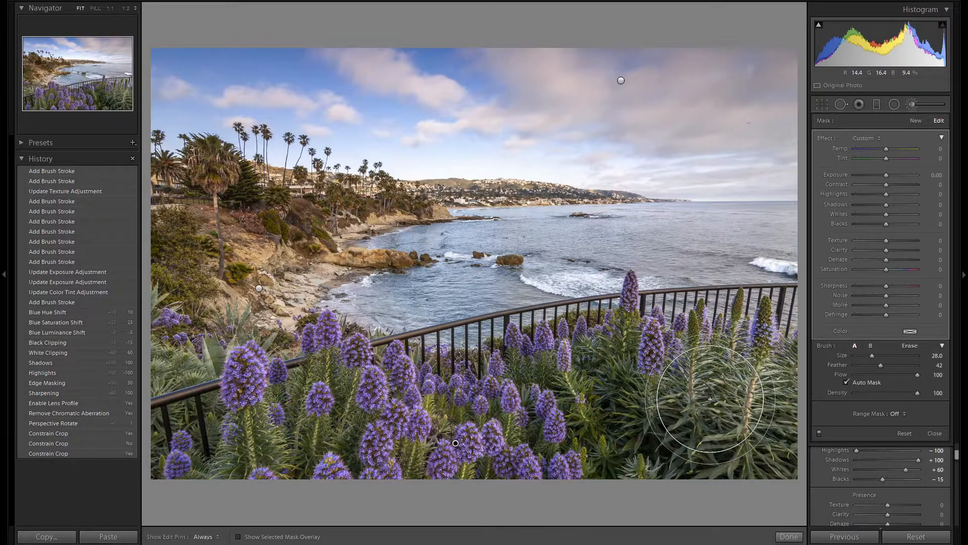
Set the foreground flower mask's Saturation to 46 and finish the brush adjustments.
{"action": "left_click", "coordinate": [899, 271]}
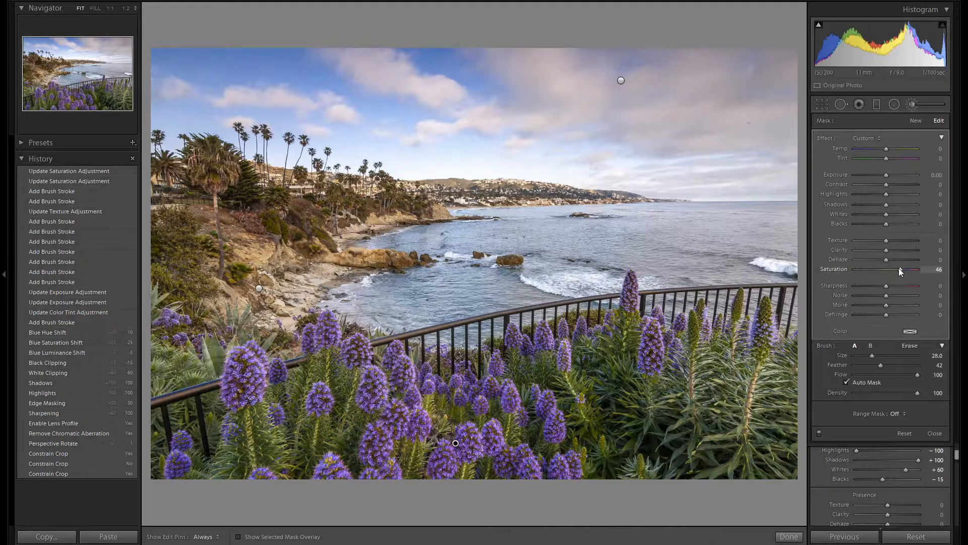
{"action": "left_click", "coordinate": [911, 102]}
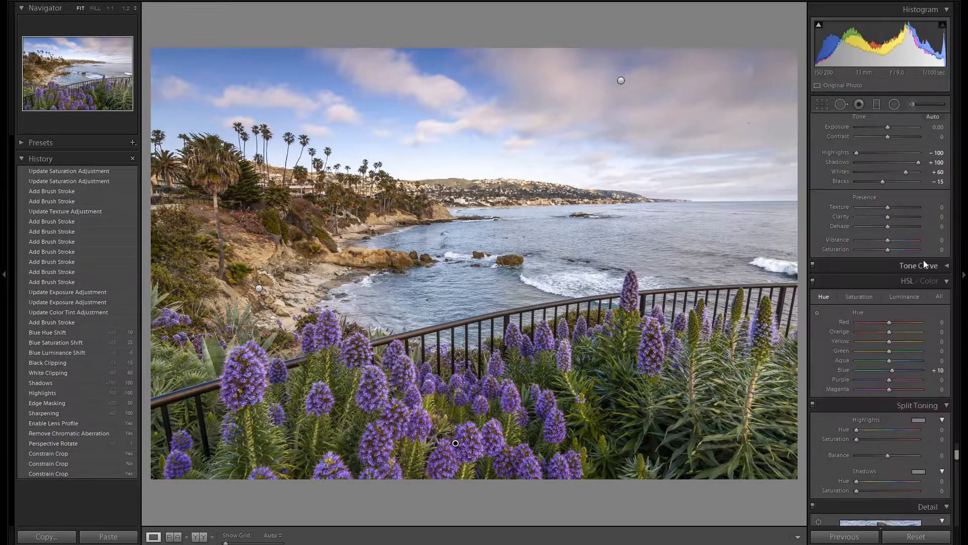
Raise the saturation of the purple colors to +15.
{"action": "left_click", "coordinate": [861, 296]}
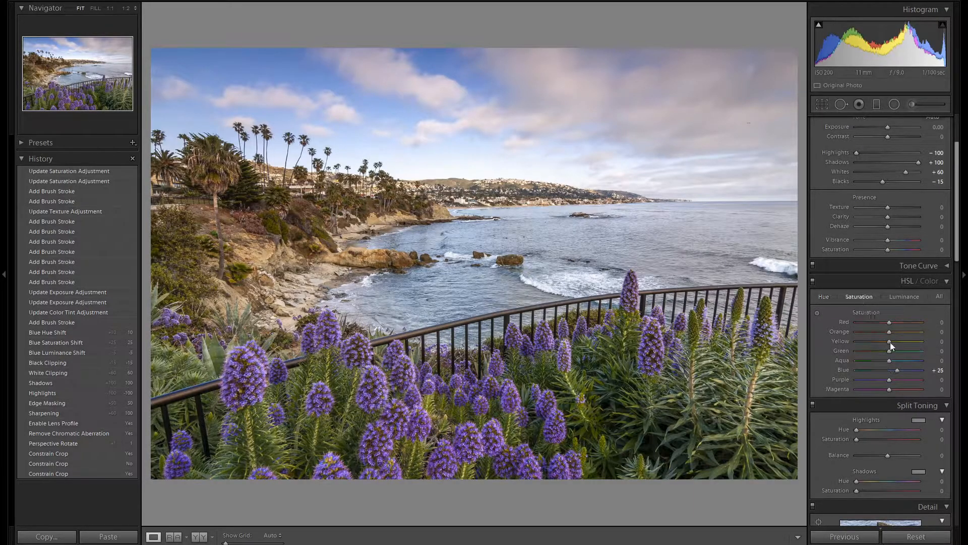
{"action": "scroll", "coordinate": [891, 382], "scroll_direction": "up", "scroll_amount": 3}
Remove the small bird from the right part of the sky with a size 40 Heal spot and close Spot Removal.
{"action": "left_click", "coordinate": [841, 104]}
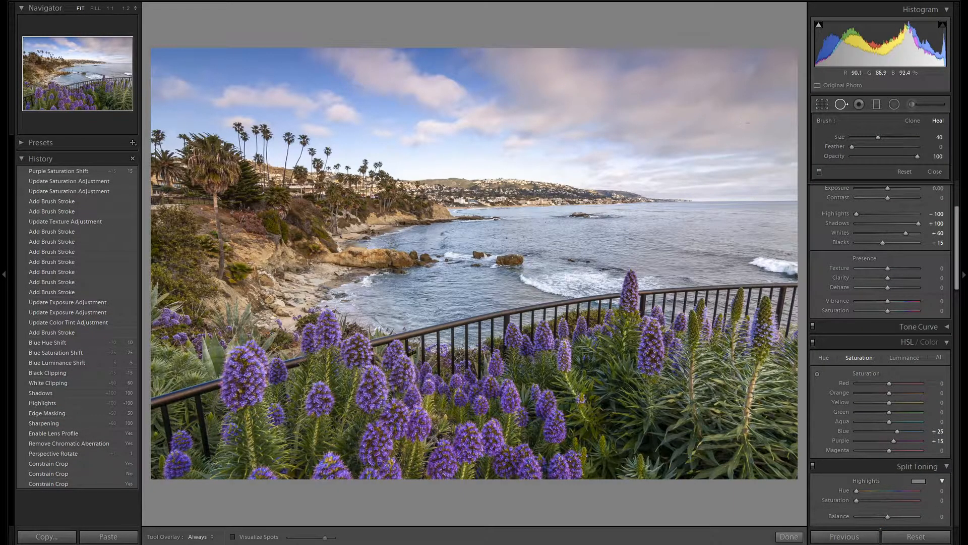
{"action": "left_click", "coordinate": [841, 105]}
{"action": "left_click", "coordinate": [759, 121]}
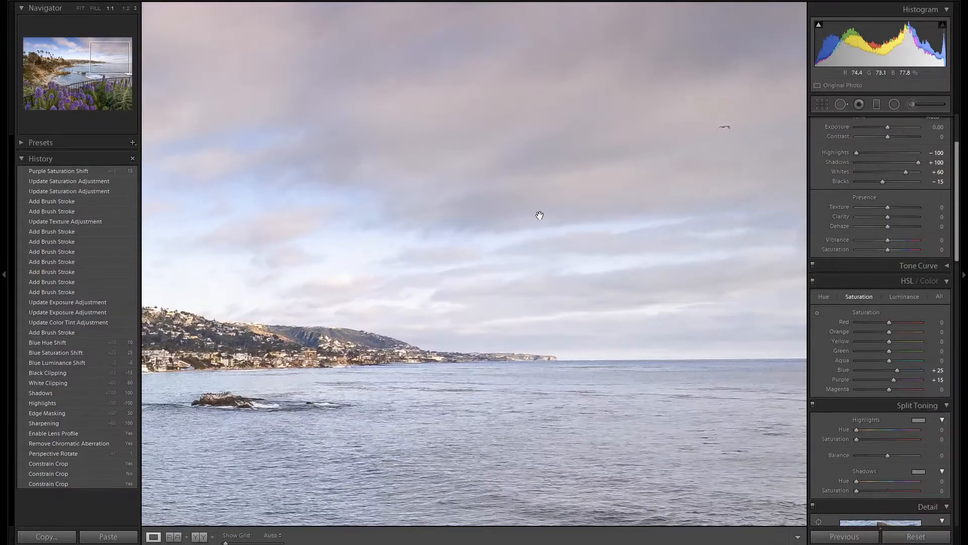
{"action": "left_click", "coordinate": [845, 104]}
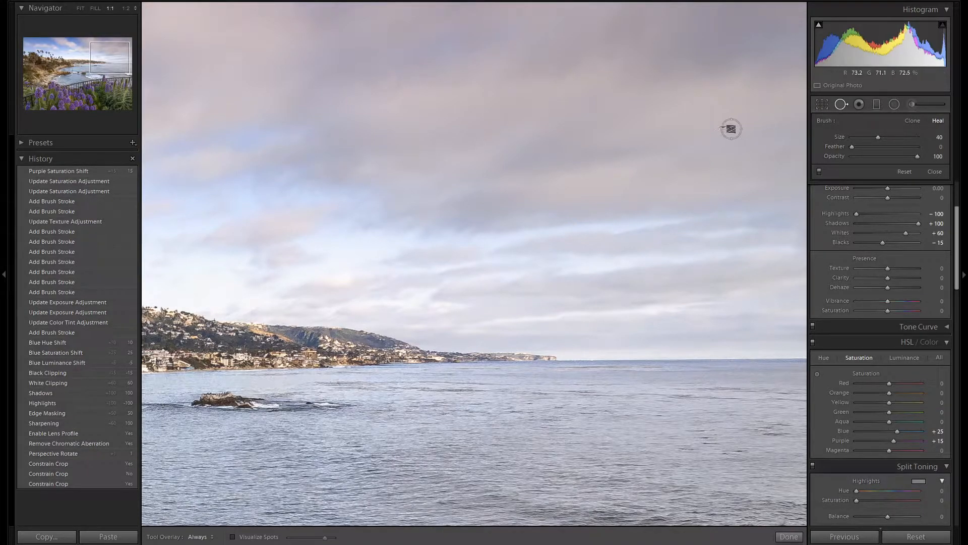
{"action": "left_click", "coordinate": [724, 128]}
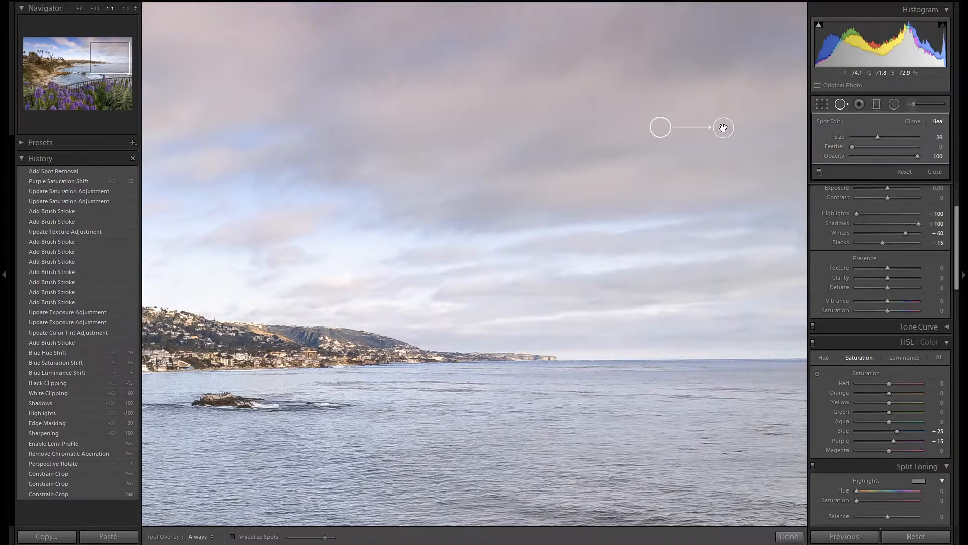
{"action": "key", "text": "Delete"}
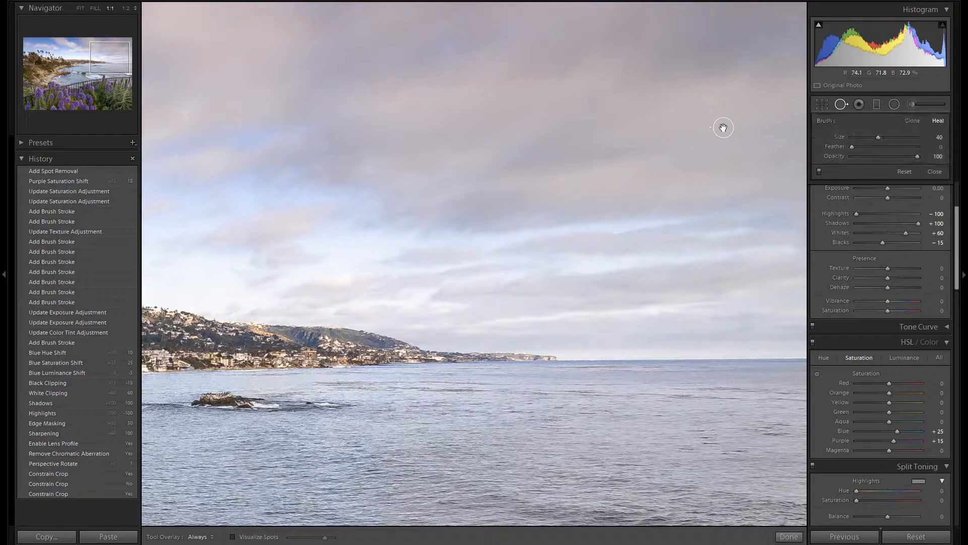
{"action": "left_click", "coordinate": [842, 104]}
{"action": "left_click", "coordinate": [579, 175]}
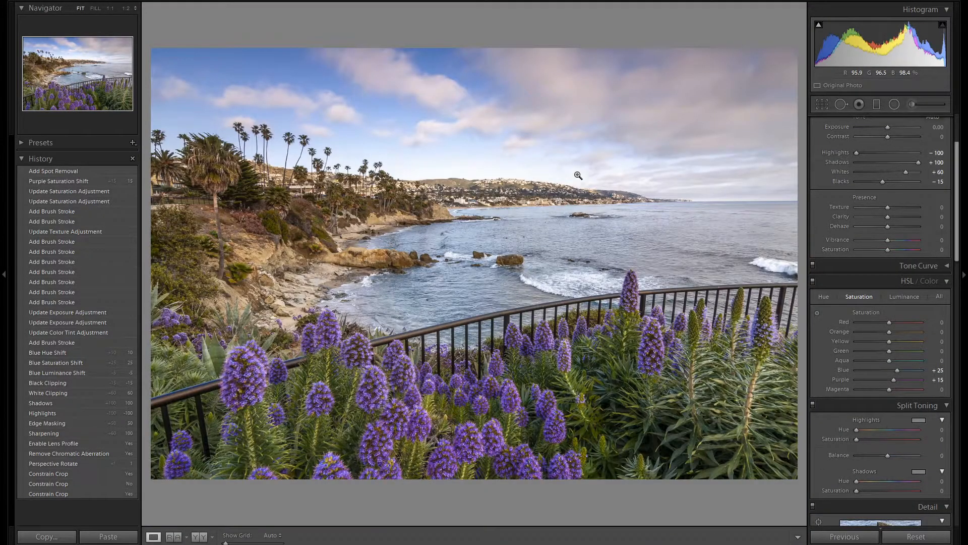